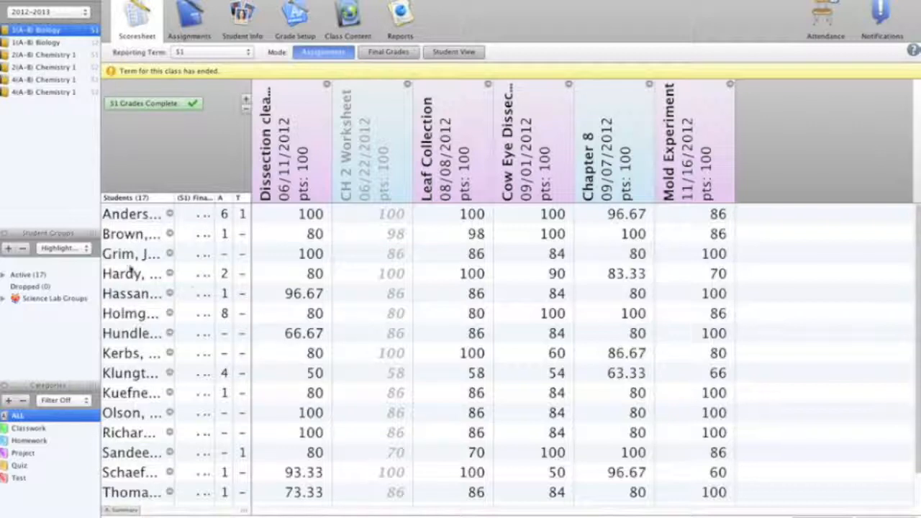
- Highlight the active students and the members of the Science Lab Groups set, and expand that set to list its groups
left_click(24, 277)
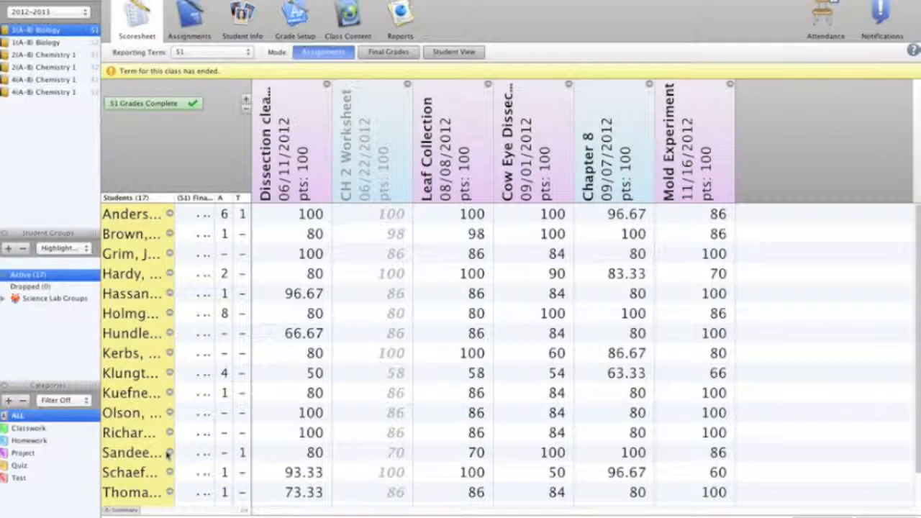
left_click(41, 301)
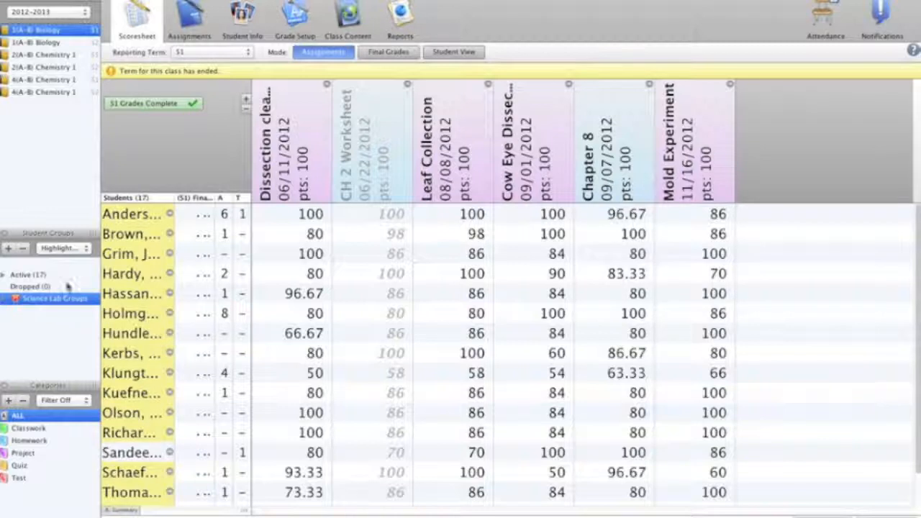
left_click(4, 298)
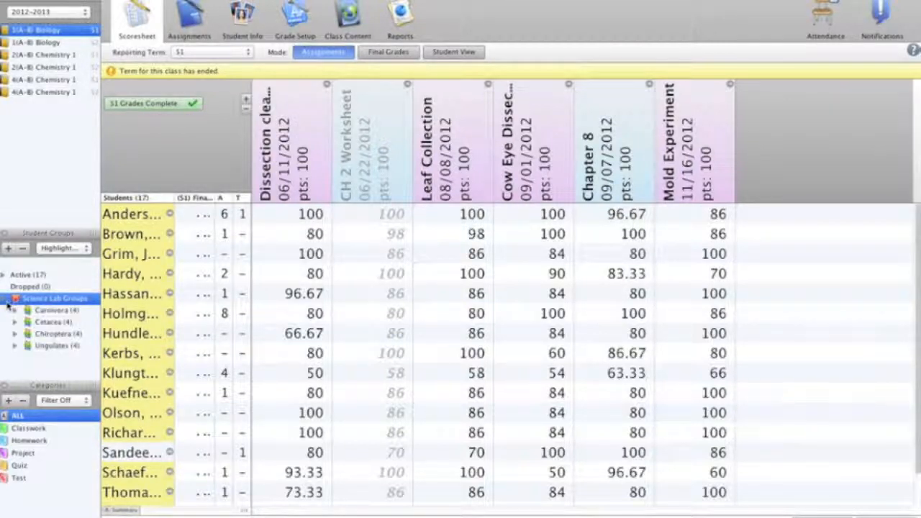
- Select the Carnivora group and filter the scoresheet to show only its students with Filter Selected
left_click(52, 311)
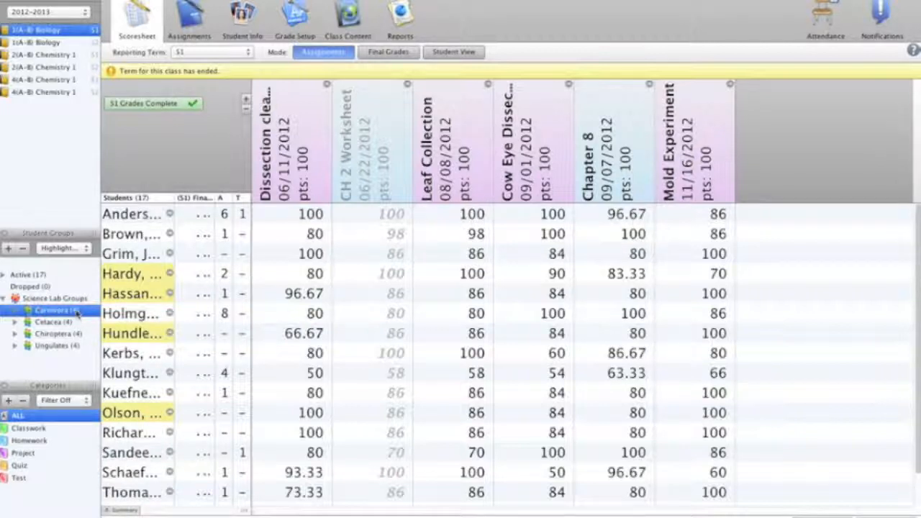
left_click(86, 249)
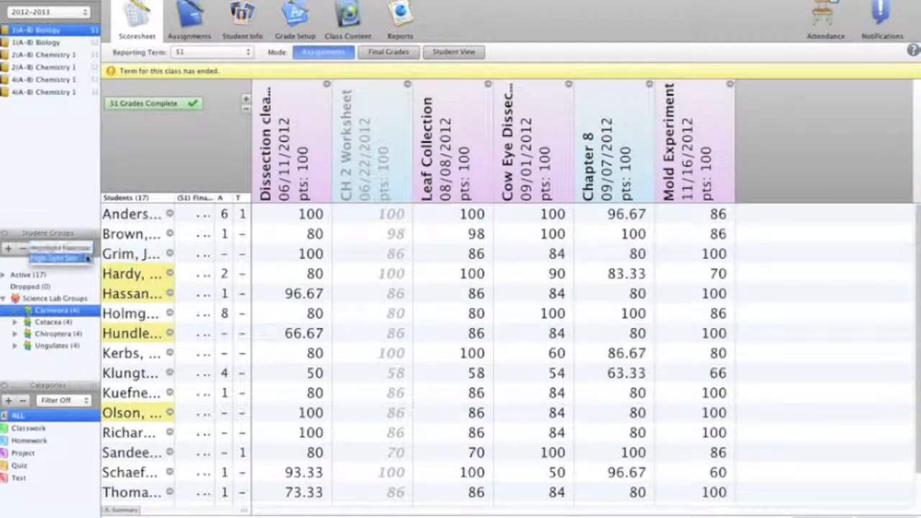
left_click(87, 259)
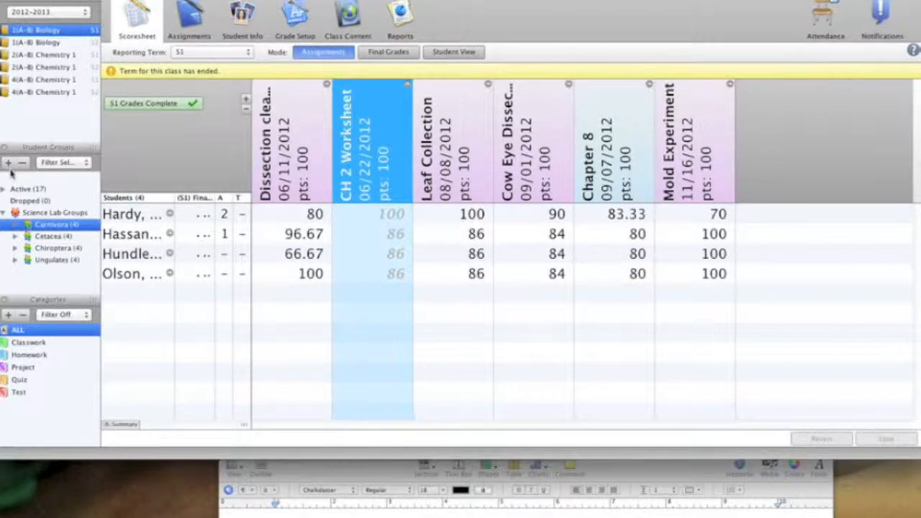
- Add a student group set named Small Group Reading
left_click(8, 164)
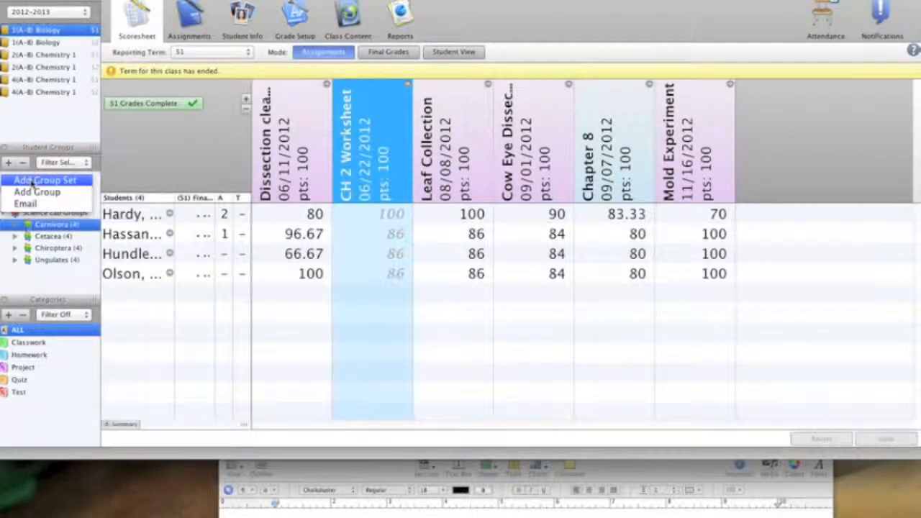
left_click(32, 181)
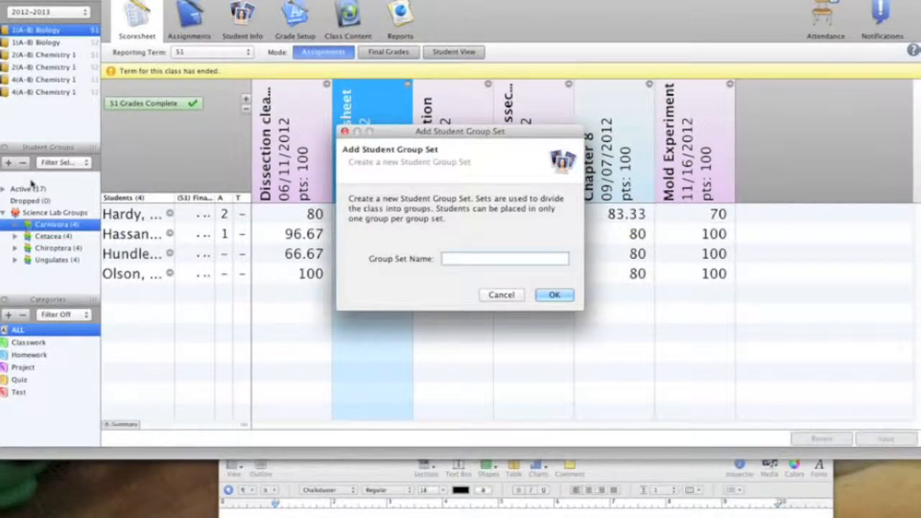
type("Small Group Reading")
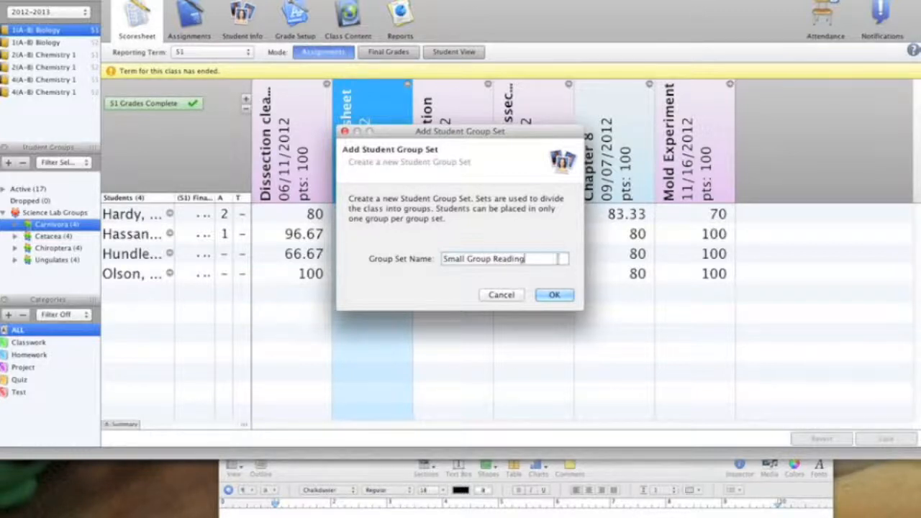
left_click(554, 295)
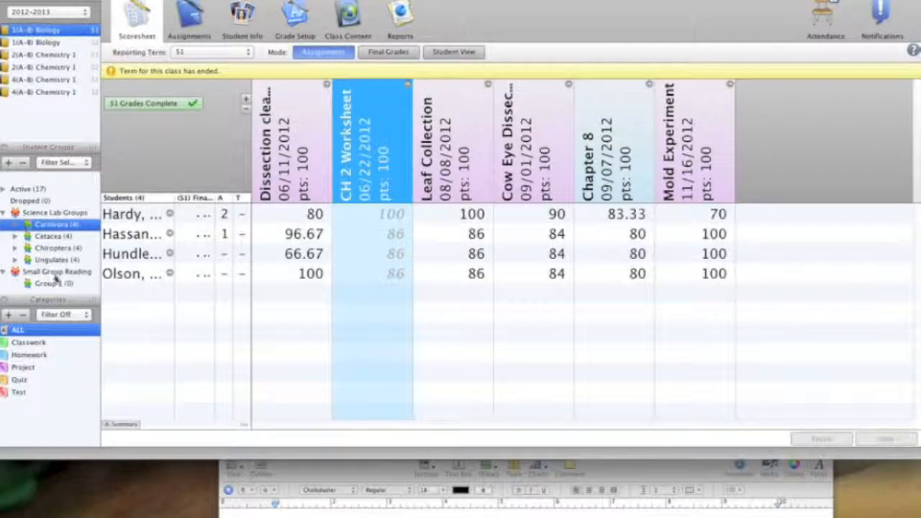
right_click(62, 273)
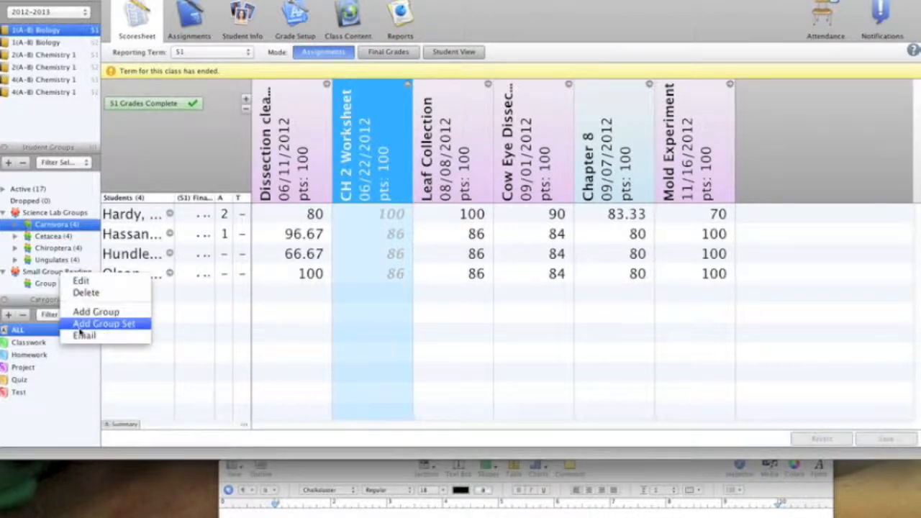
left_click(80, 282)
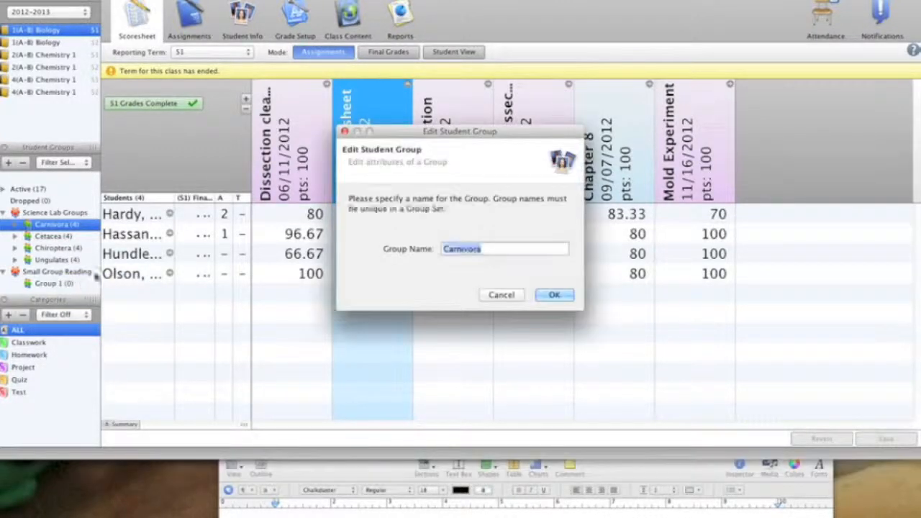
left_click(512, 296)
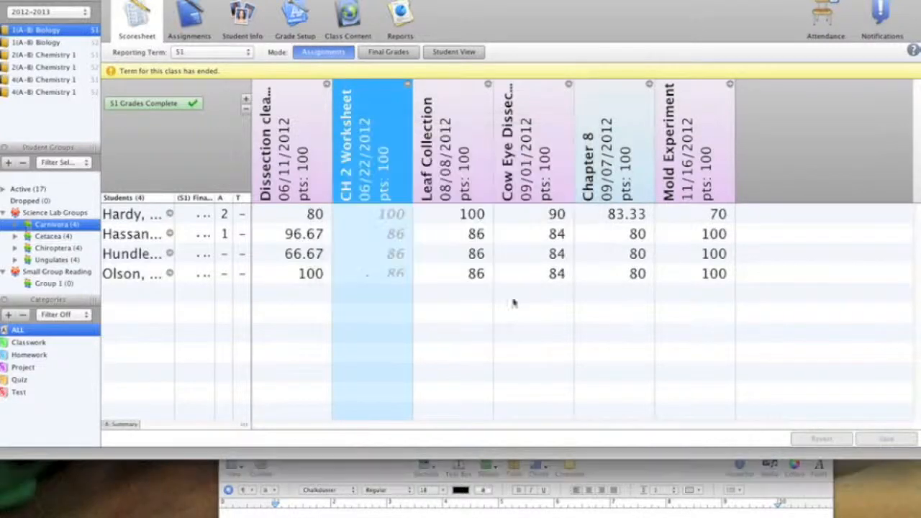
- Open the Small Group Reading group set for editing to check its name, and accept it
left_click(74, 274)
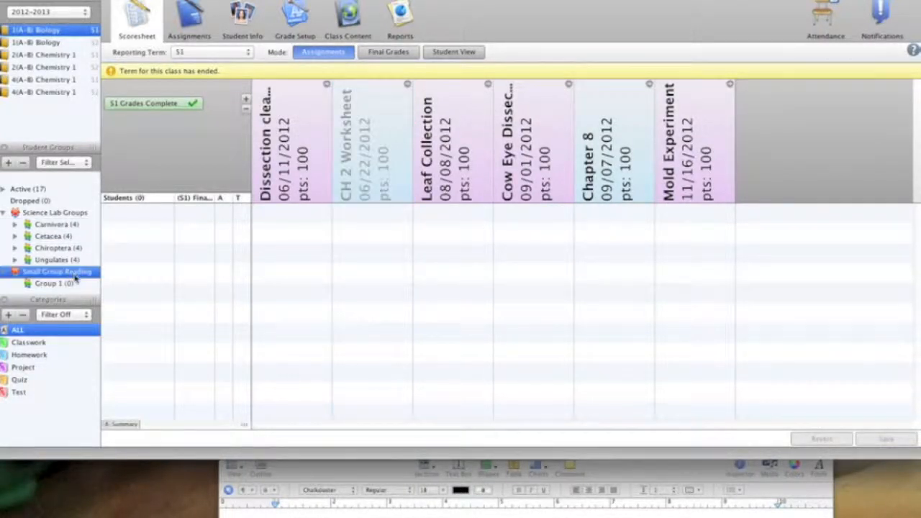
right_click(75, 280)
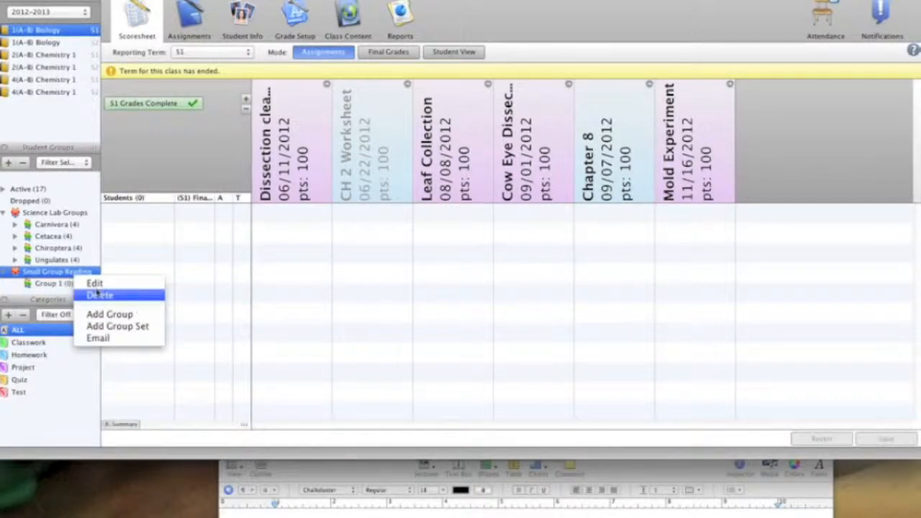
left_click(91, 284)
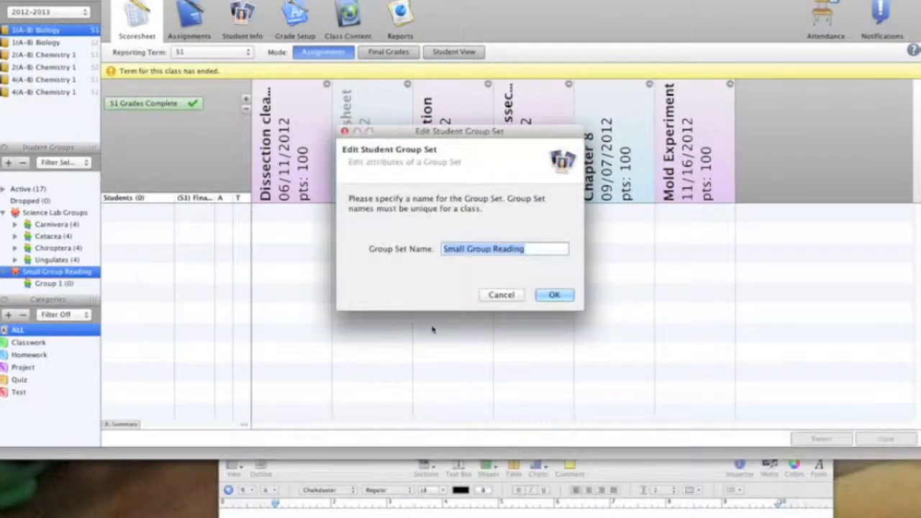
left_click(549, 295)
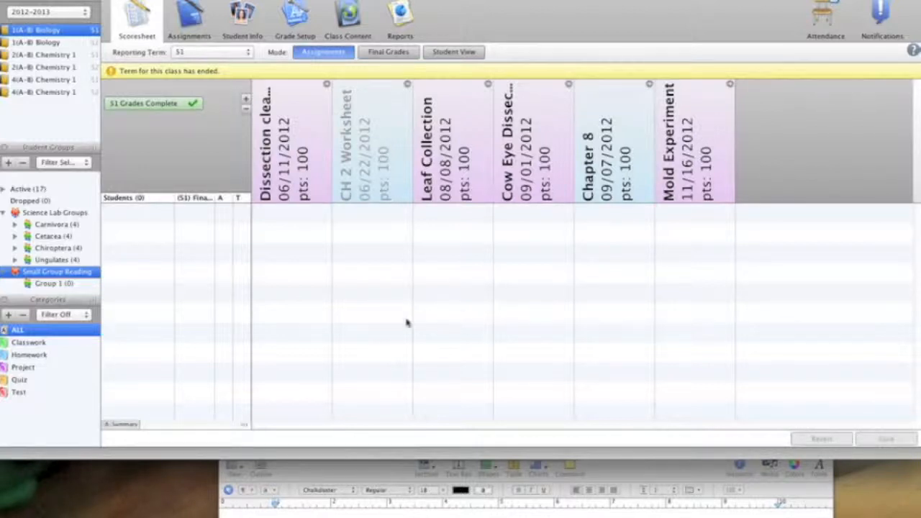
- Rename the Group 1 student group in the Small Group Reading set as High Flyers
left_click(48, 287)
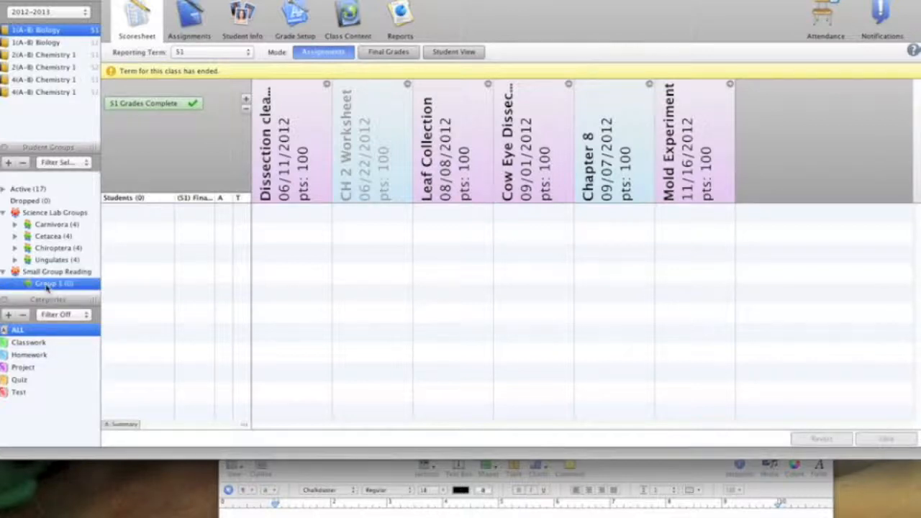
right_click(47, 286)
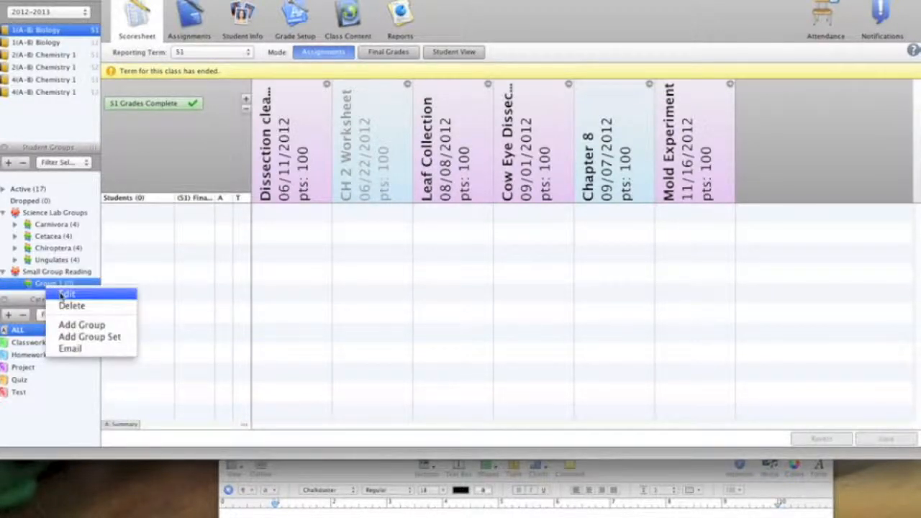
left_click(65, 296)
key("BackSpace")
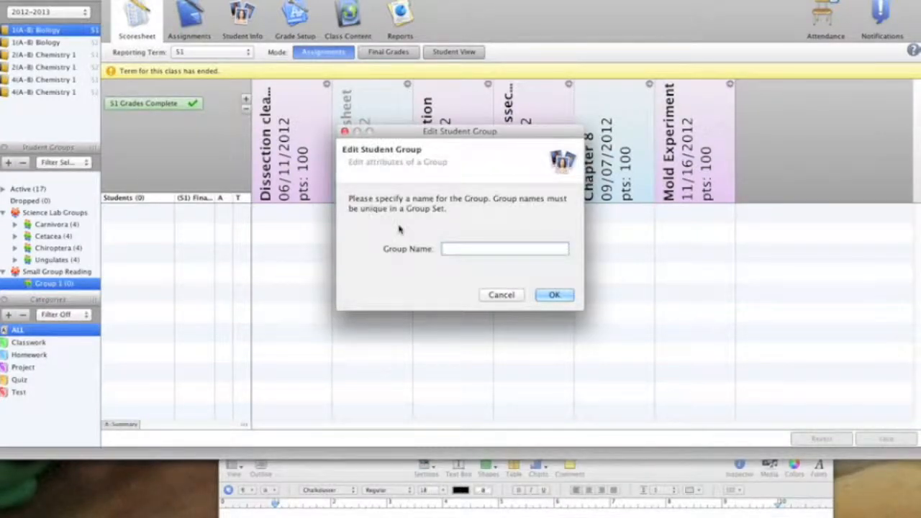
type("High Flyers")
left_click(553, 295)
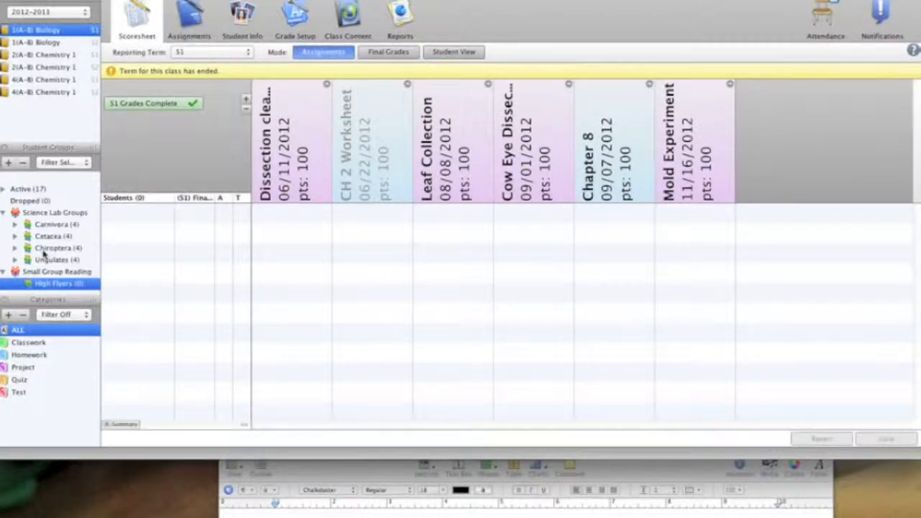
- Add a student group named Middle of the Road, associated with the Small Group Reading set
left_click(9, 164)
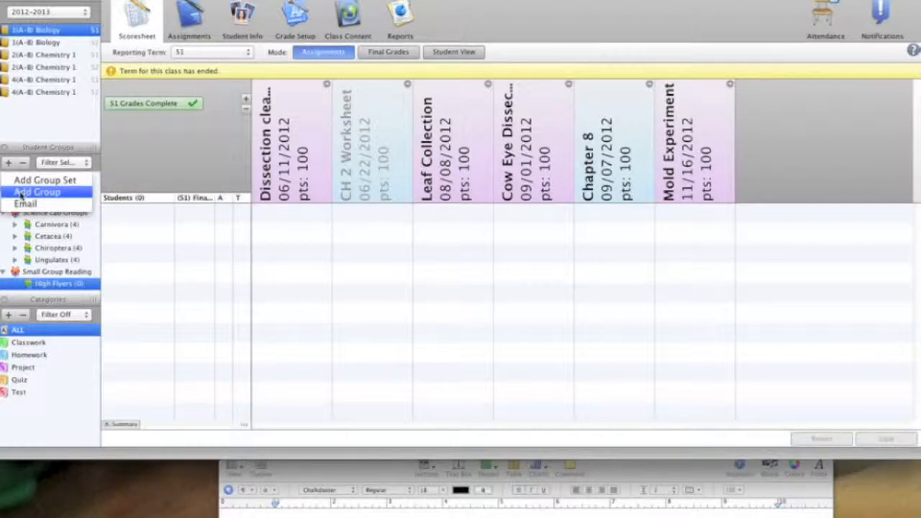
left_click(22, 192)
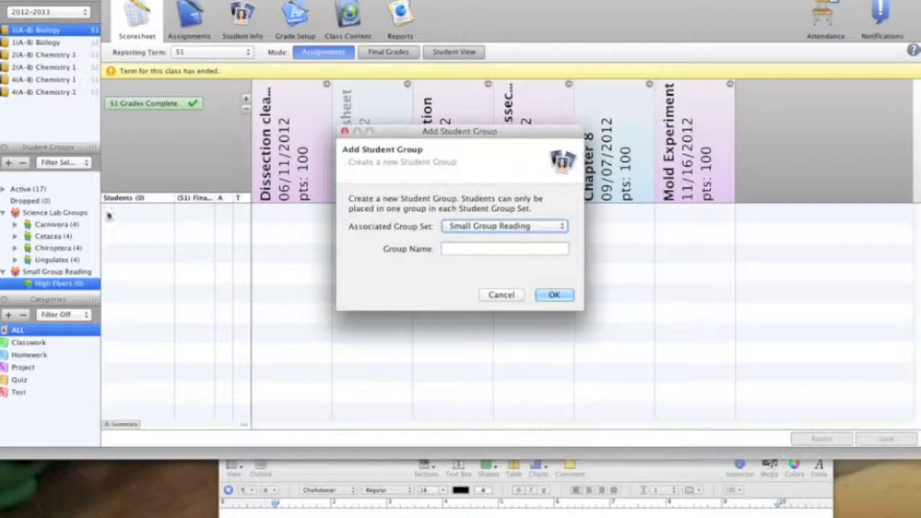
left_click(564, 229)
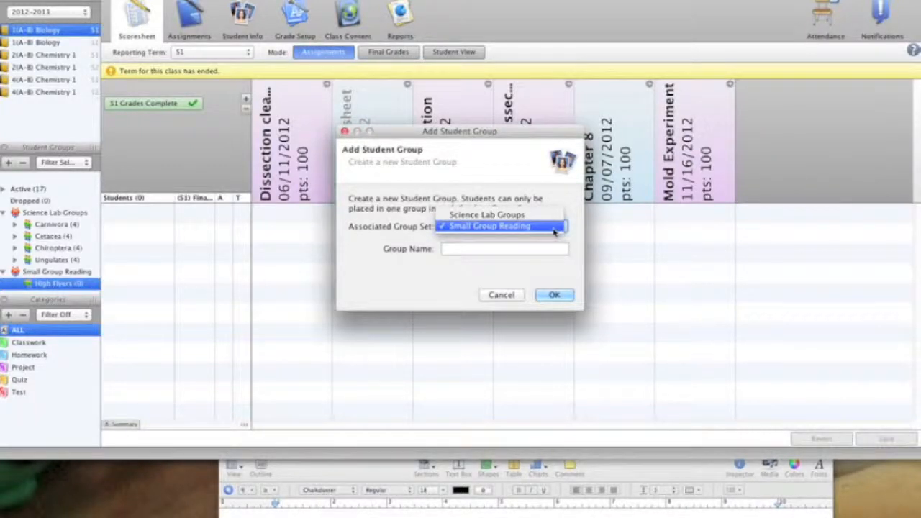
left_click(555, 229)
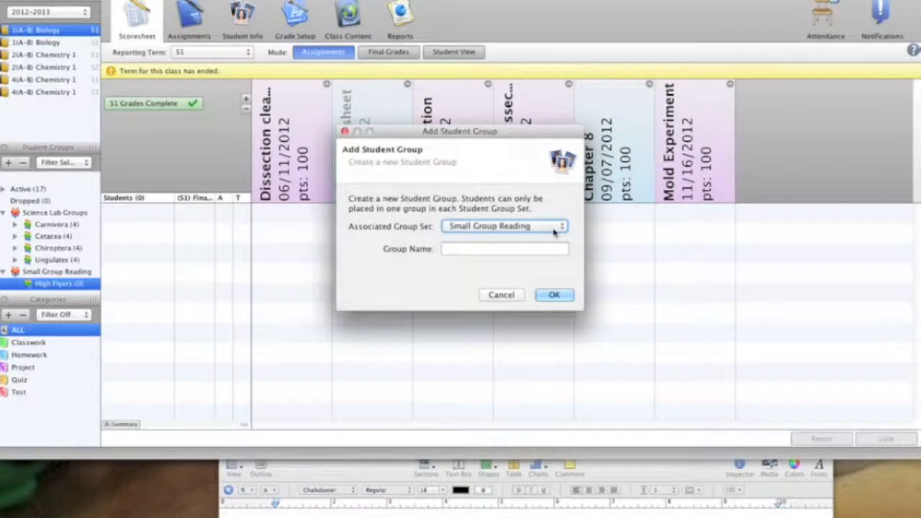
left_click(528, 253)
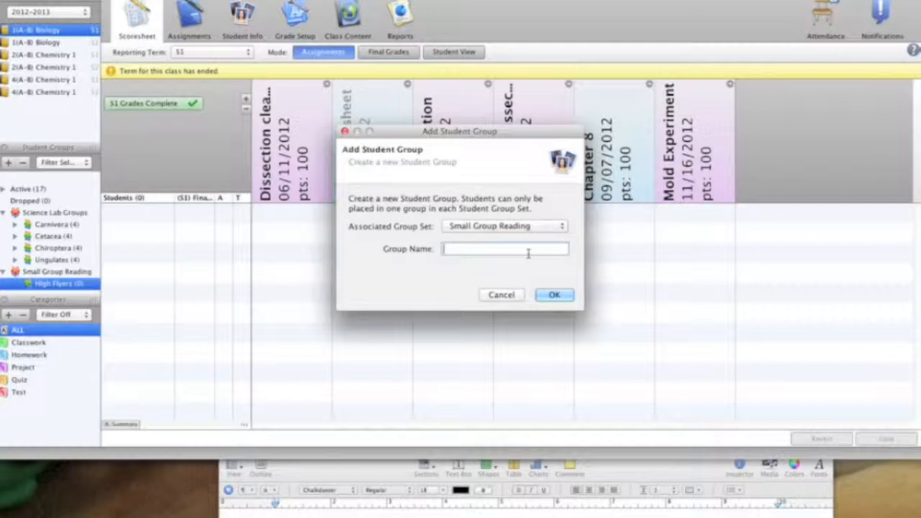
type("Middle of the Road")
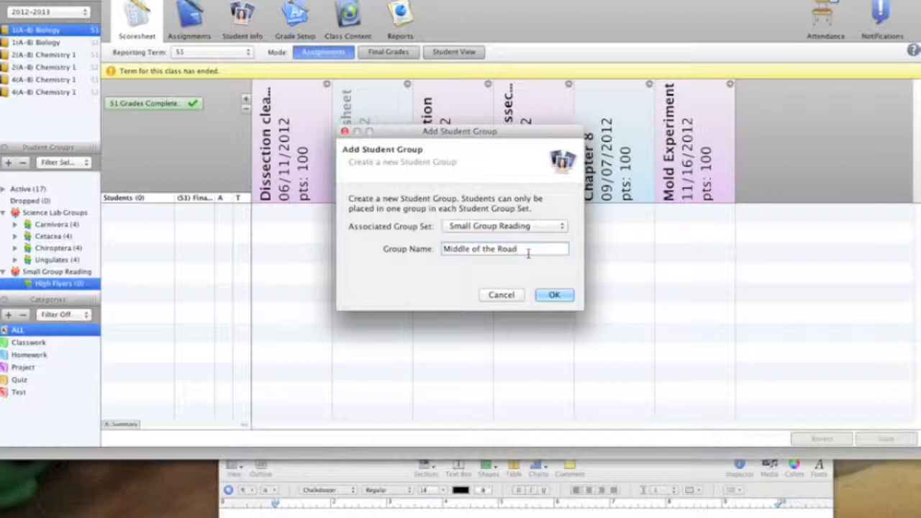
left_click(561, 303)
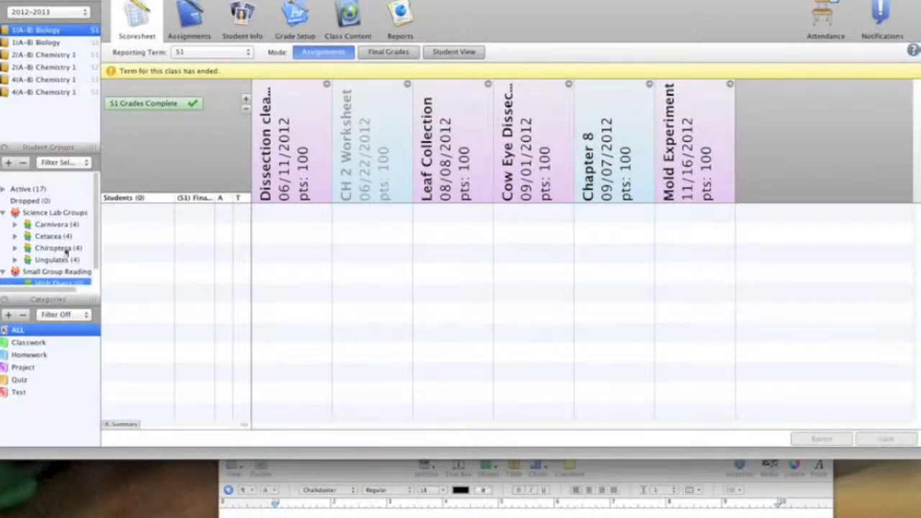
- Add a student group named Low Rider, associated with the Small Group Reading set
scroll(69, 250, "down", 2)
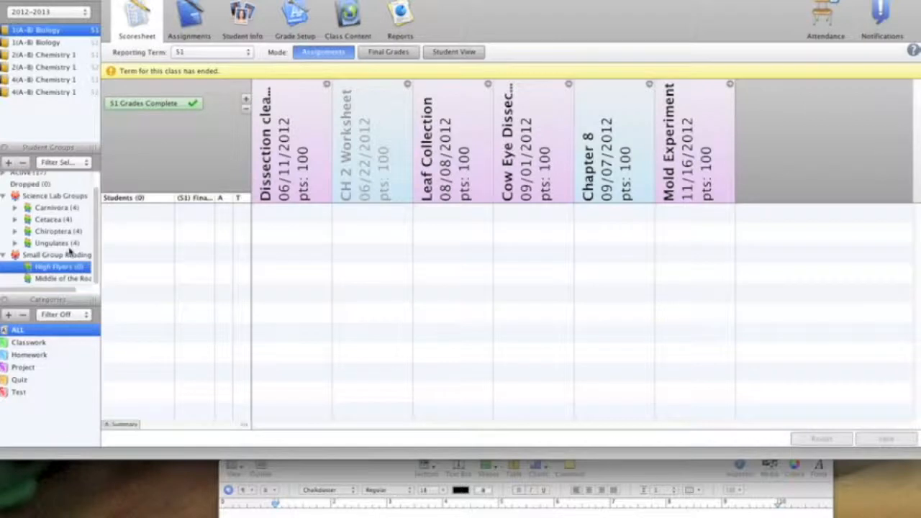
left_click(9, 163)
left_click(34, 192)
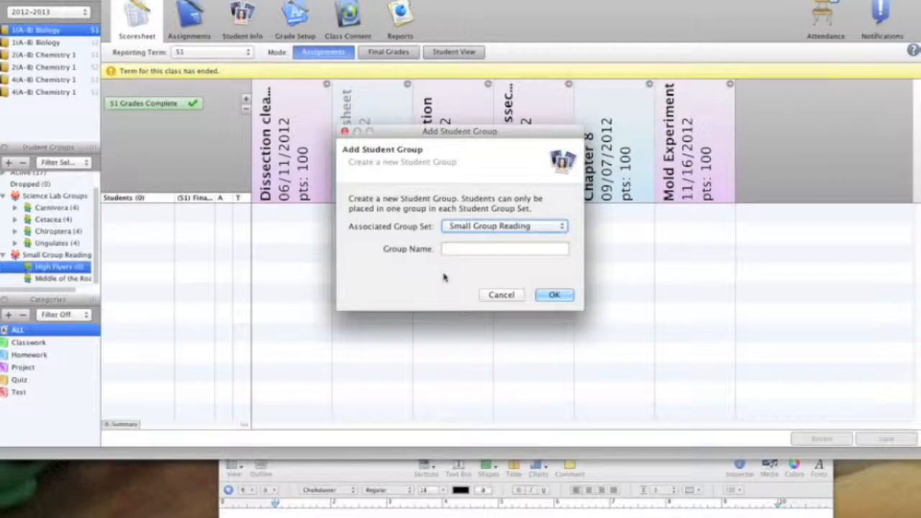
left_click(465, 249)
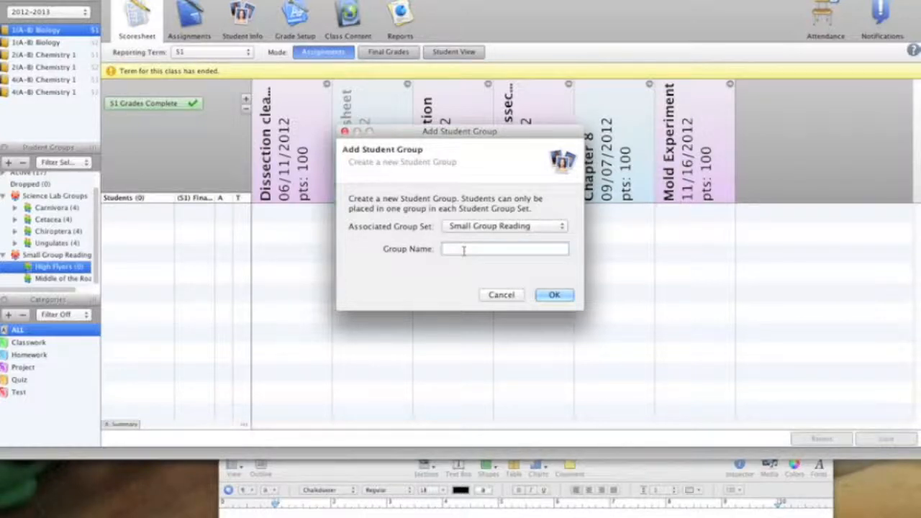
type("Low Rider")
left_click(566, 300)
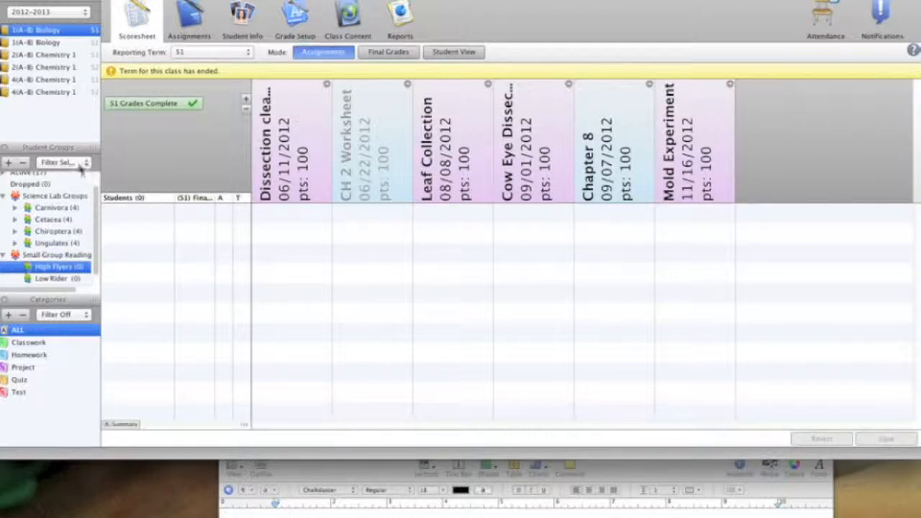
- Switch the student groups display to Highlight Selected and select the student in the seventh scoresheet row
left_click(85, 164)
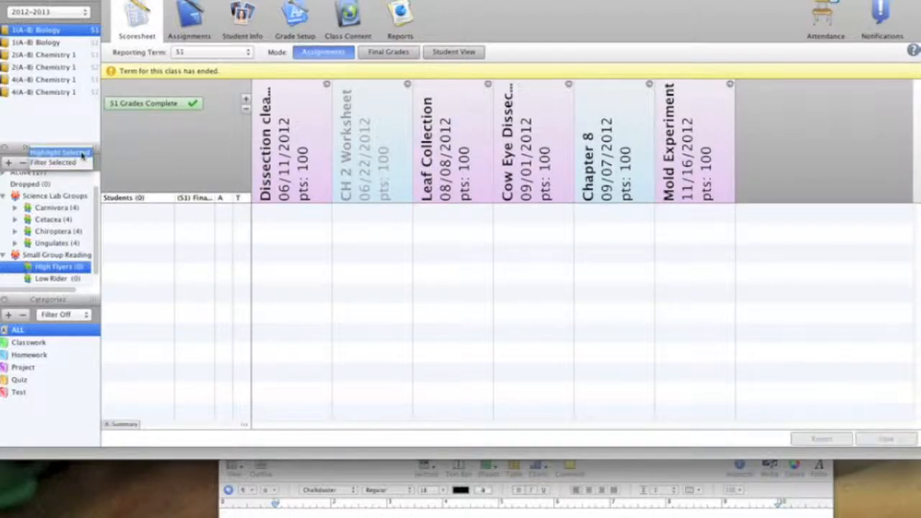
left_click(82, 154)
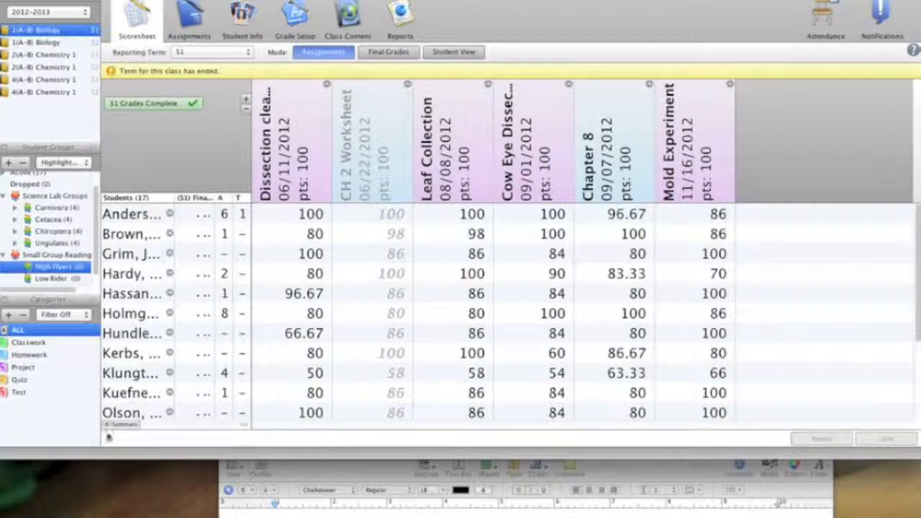
left_click(133, 333)
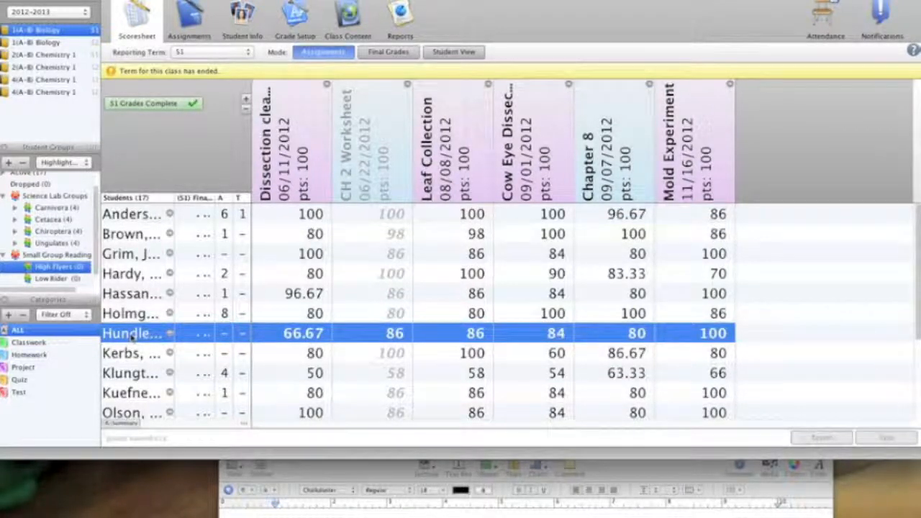
- Add the student in the seventh scoresheet row, plus those in the third, fifth and eighth rows, to the High Flyers group
left_click_drag(134, 334, 55, 269)
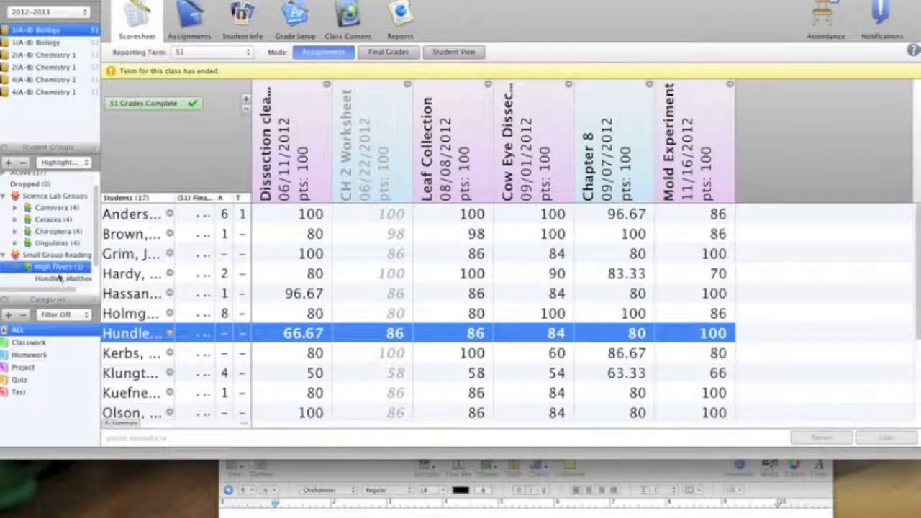
left_click(130, 293)
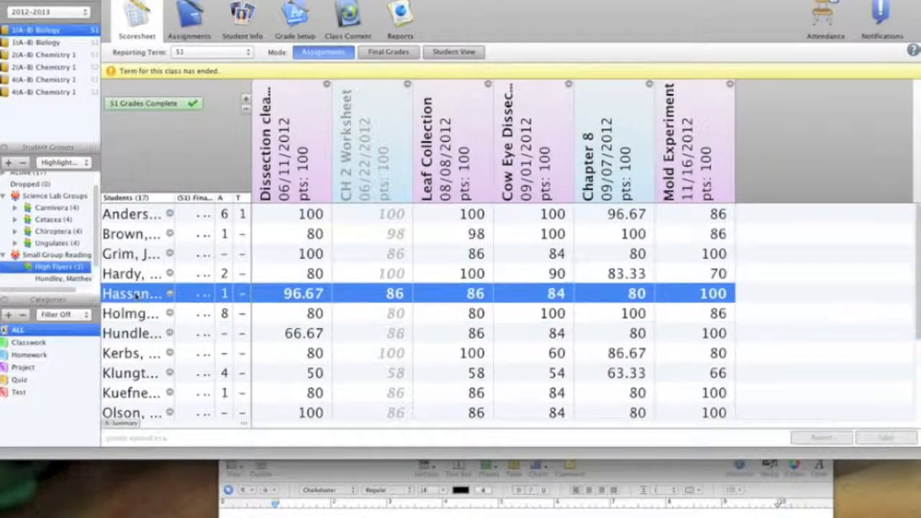
left_click(129, 255, "super")
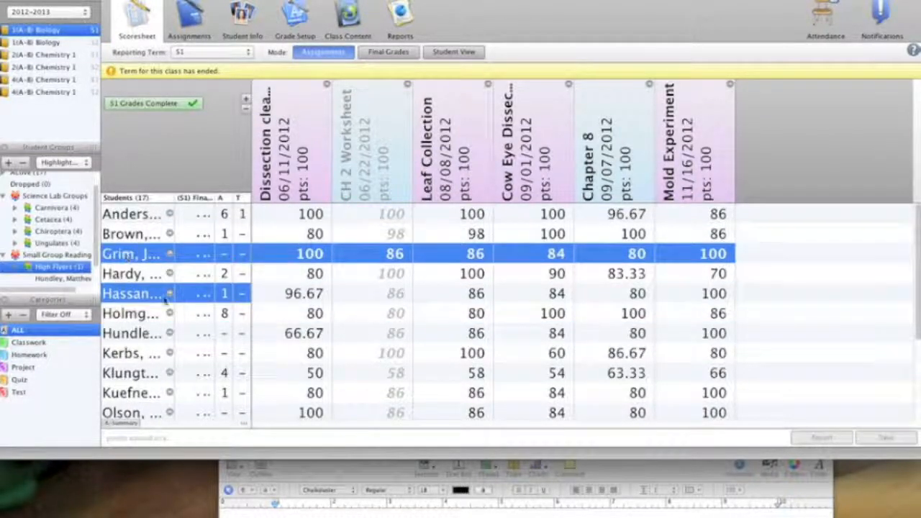
left_click(121, 353, "super")
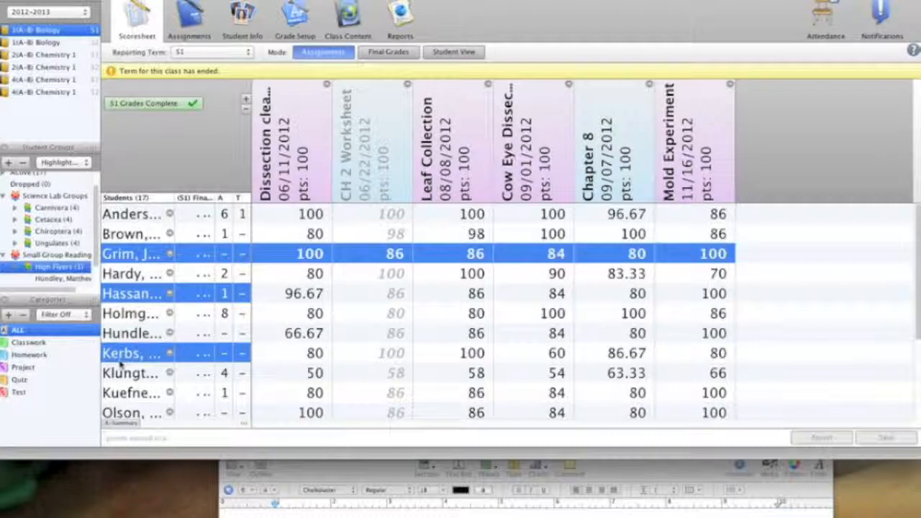
left_click_drag(124, 259, 57, 272)
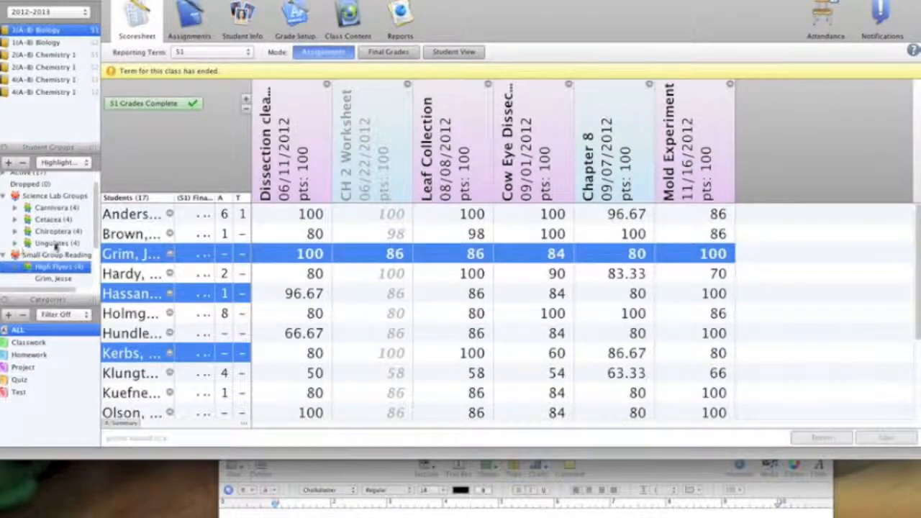
- Move the seventh-row student from the High Flyers group to the Middle of the Road group
scroll(56, 246, "down", 3)
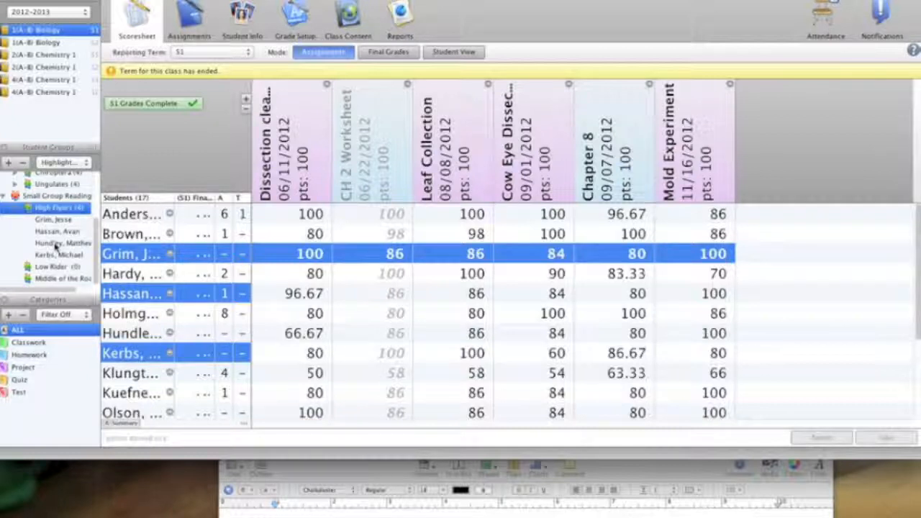
scroll(56, 246, "up", 3)
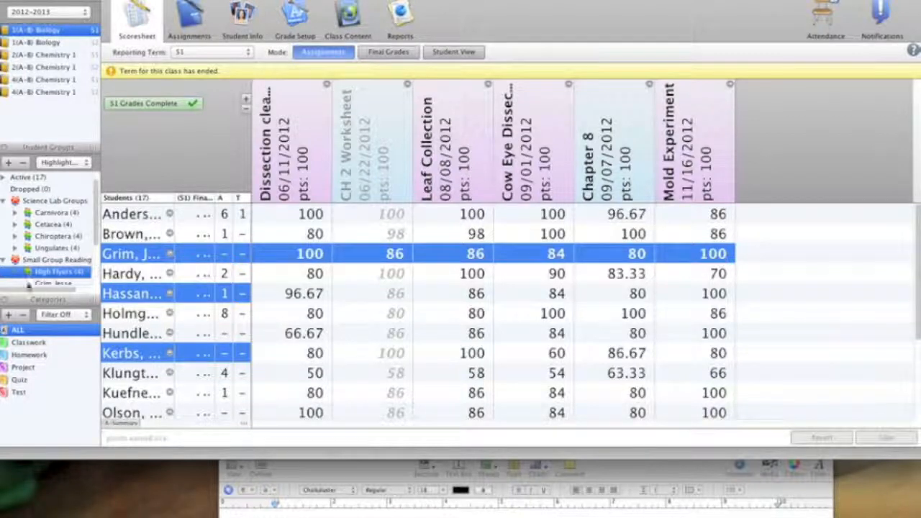
scroll(47, 247, "down", 1)
scroll(49, 249, "down", 4)
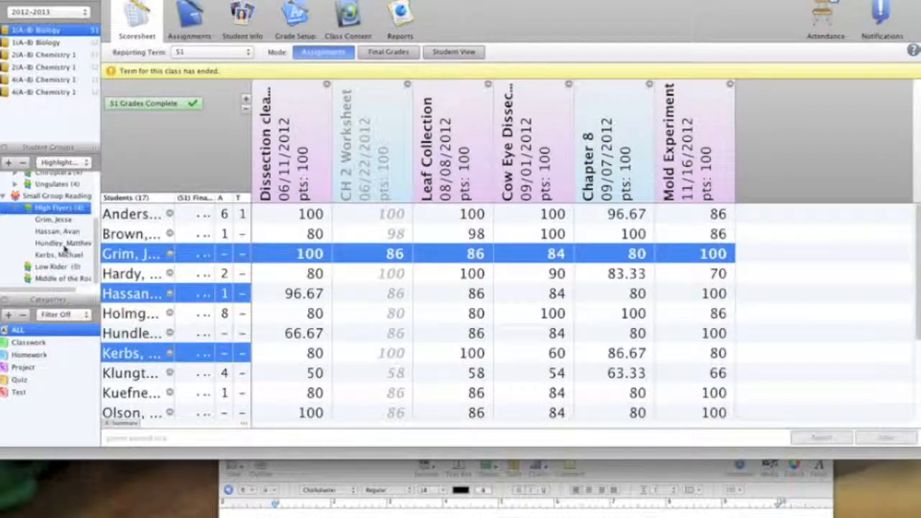
left_click_drag(65, 247, 67, 284)
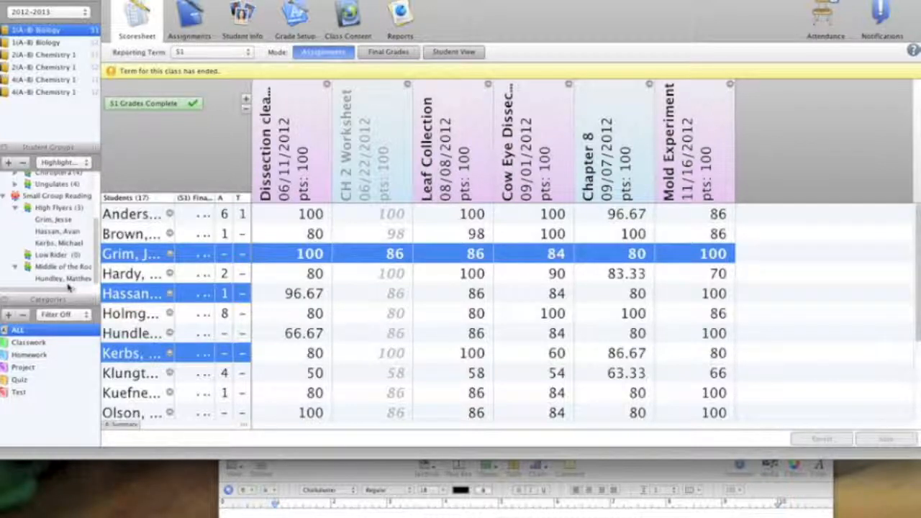
- Delete the last listed member, the eighth-row student, from the High Flyers group
left_click(60, 245)
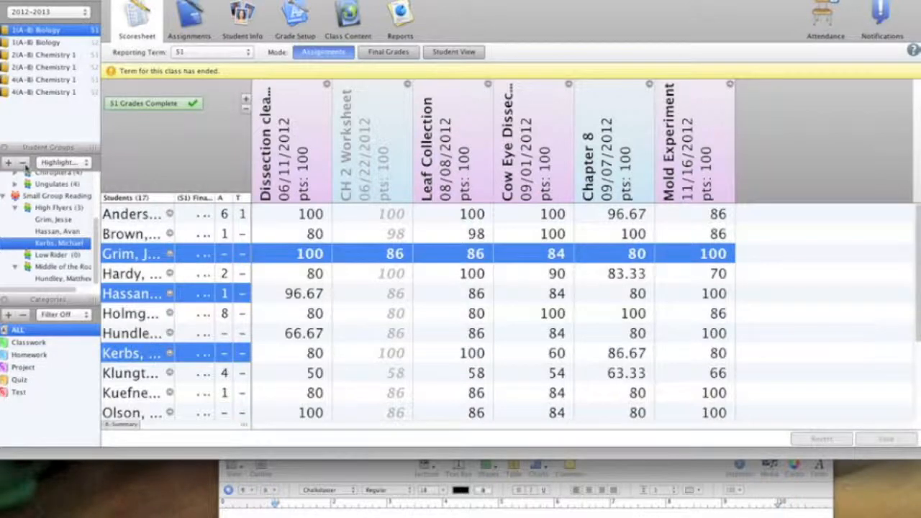
left_click(23, 164)
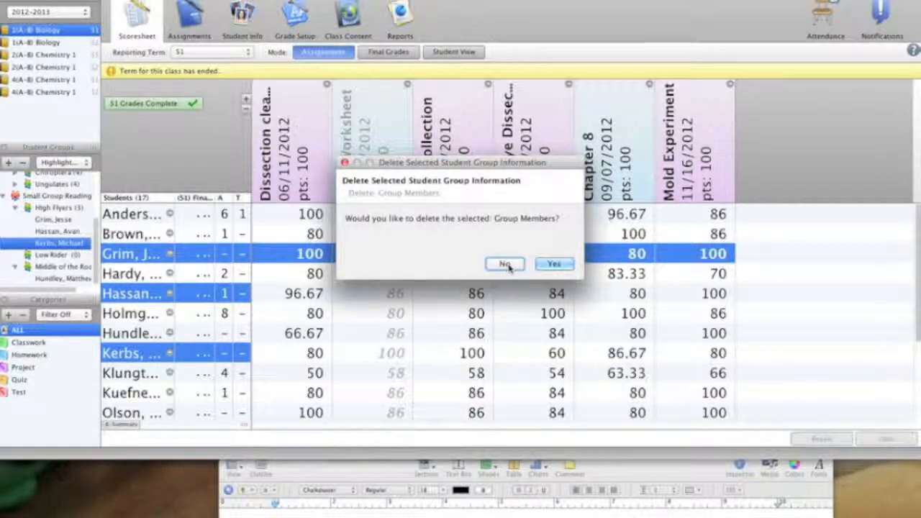
left_click(557, 265)
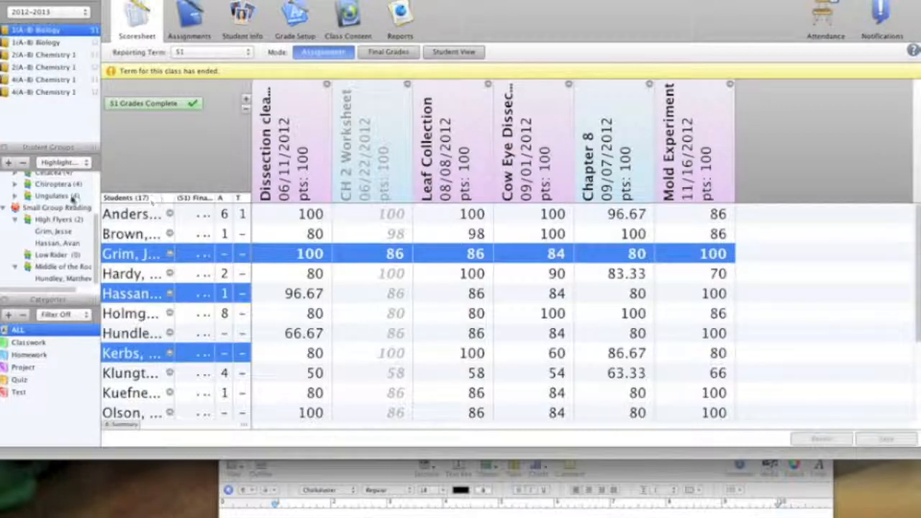
left_click(63, 245)
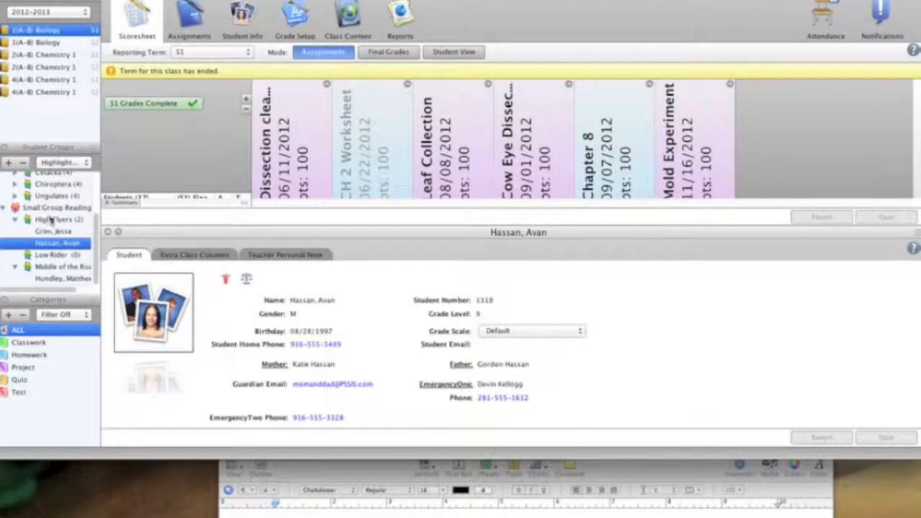
left_click(51, 258)
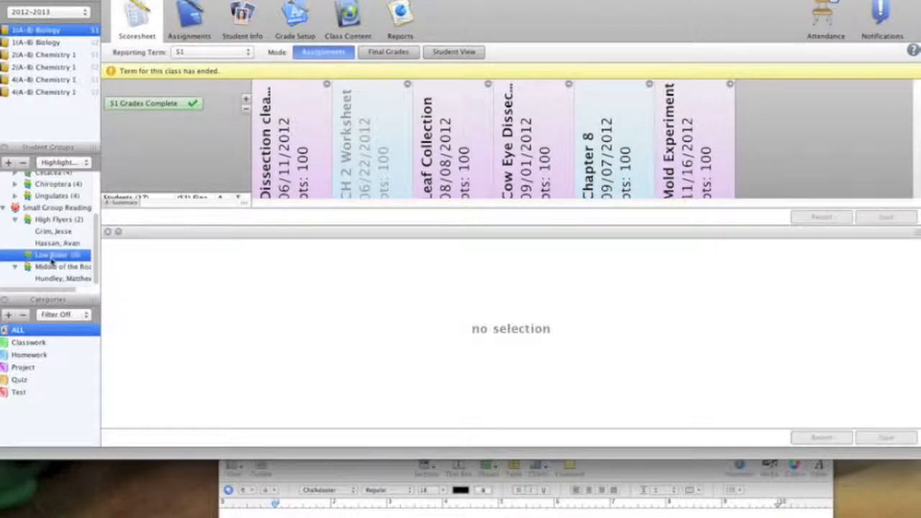
left_click(24, 164)
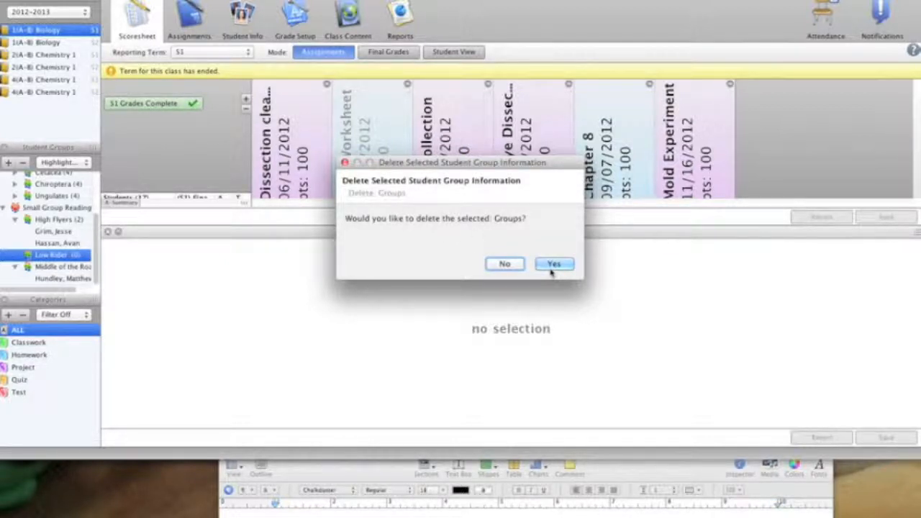
left_click(346, 162)
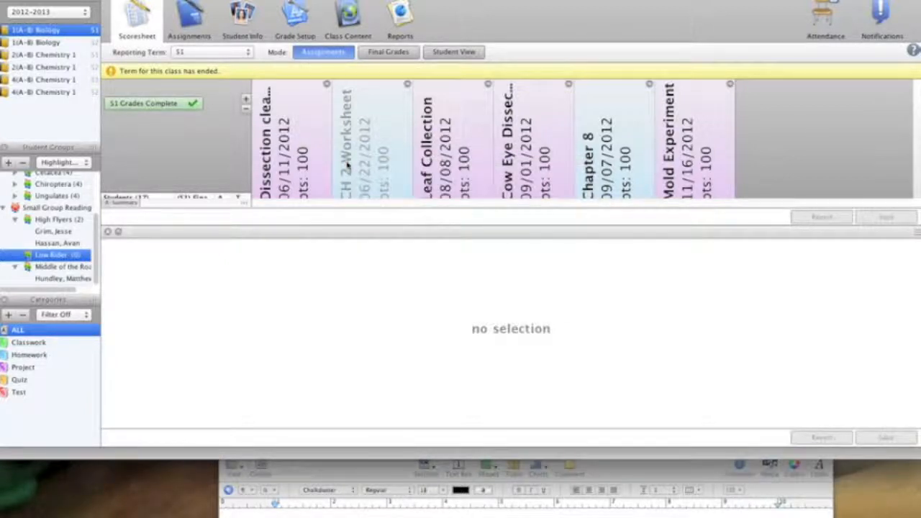
left_click(106, 232)
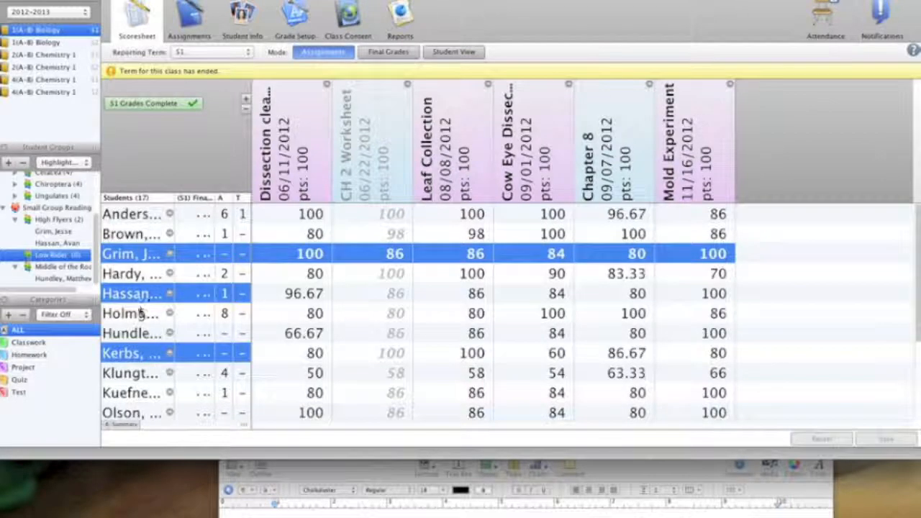
- Move only the eligible students from the third through eighth scoresheet rows into the Middle of the Road group
left_click(133, 238)
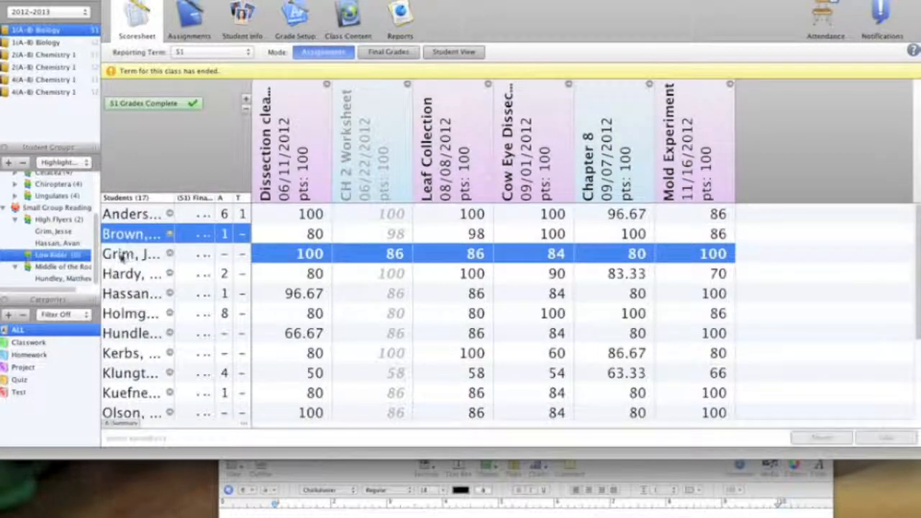
left_click_drag(121, 257, 62, 272)
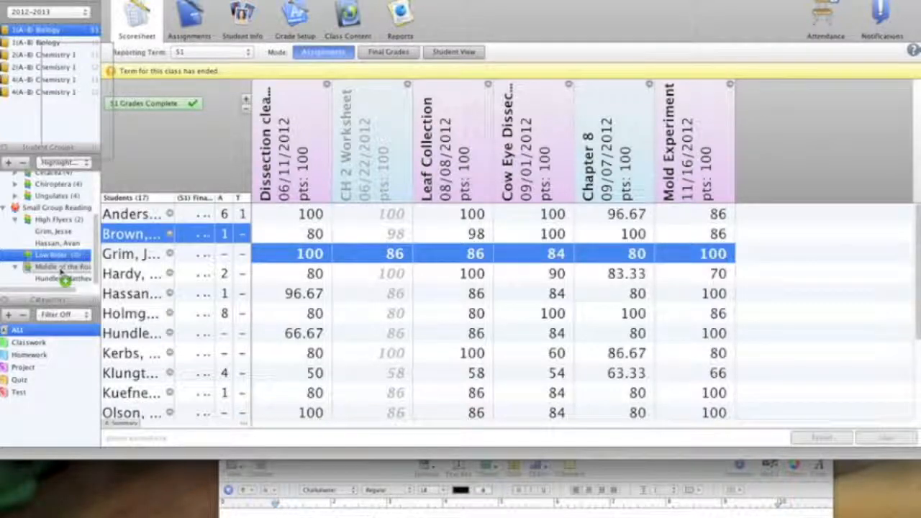
left_click_drag(62, 272, 62, 271)
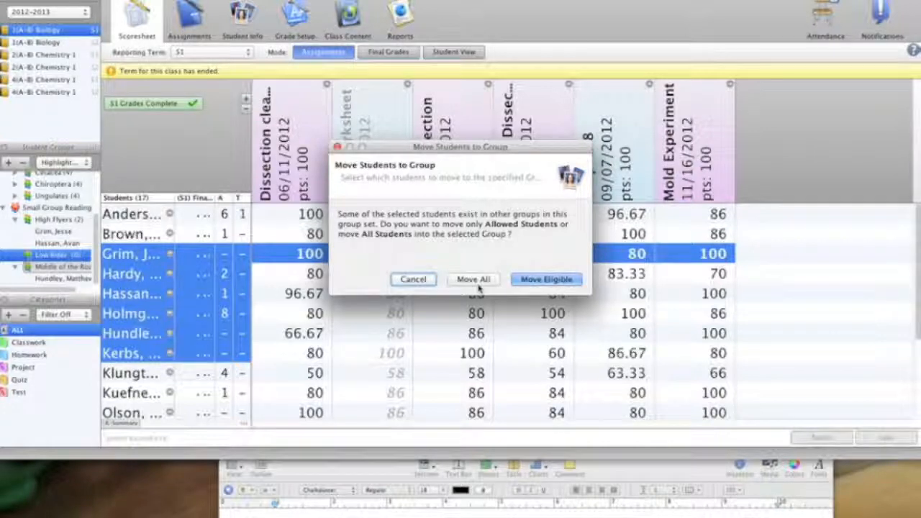
left_click(548, 281)
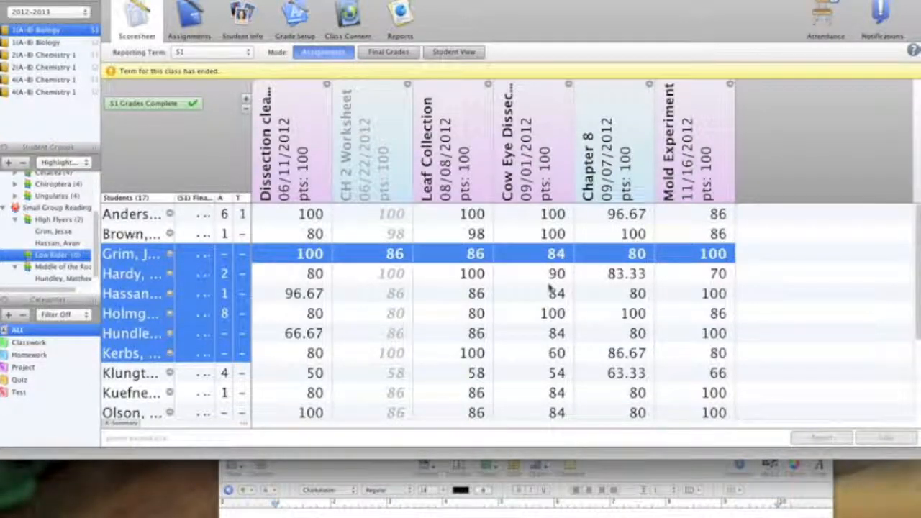
scroll(52, 263, "down", 1)
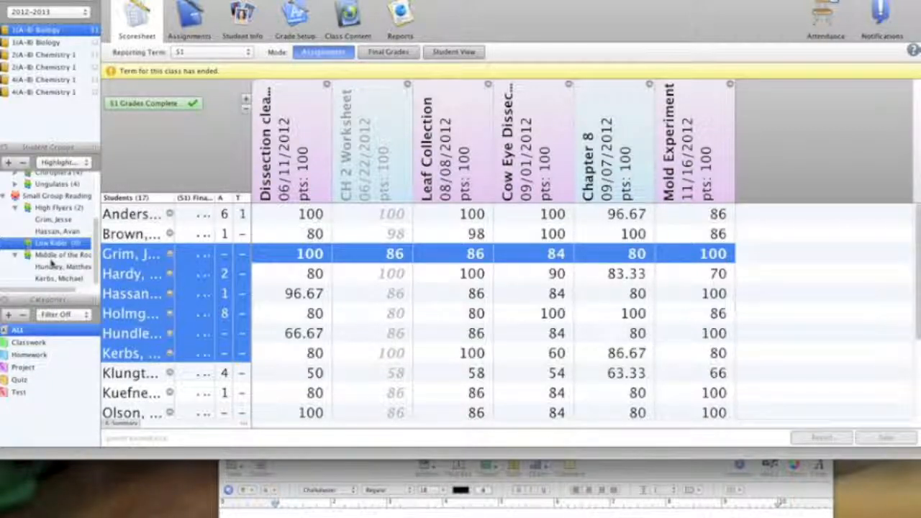